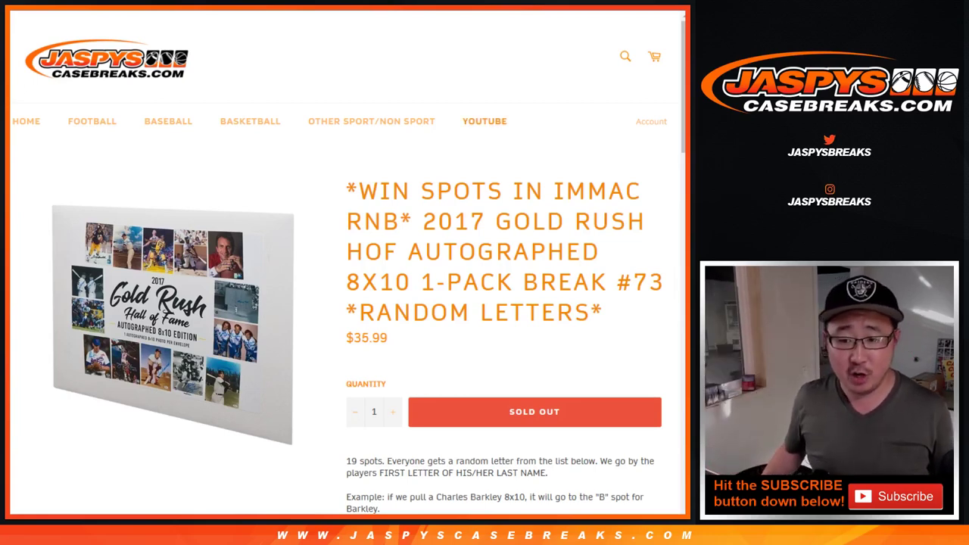
Step: Review the break's rules on the product page, including the three randomizer prizes of free Immac RNB #2 spots
scroll(344, 272, down, 4)
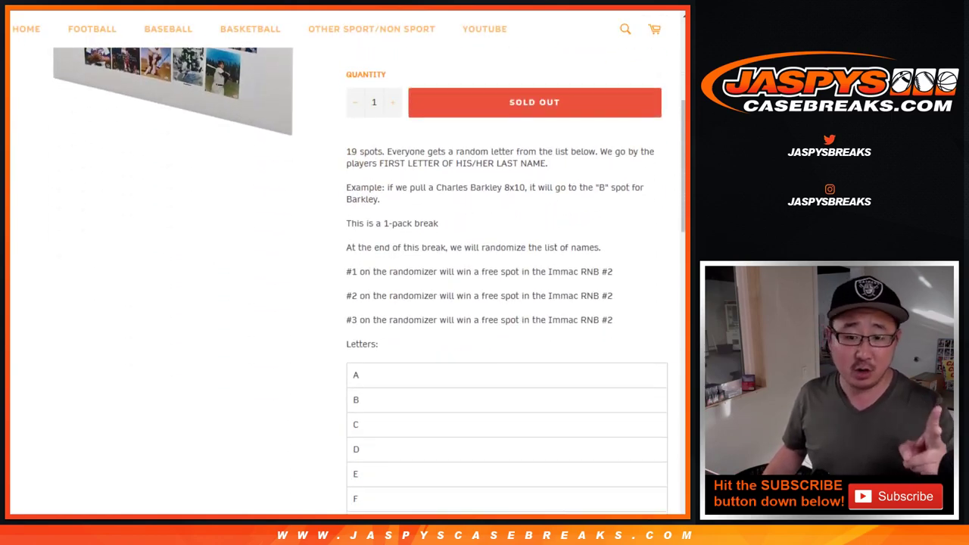
scroll(506, 280, down, 5)
scroll(505, 281, down, 2)
scroll(506, 281, up, 6)
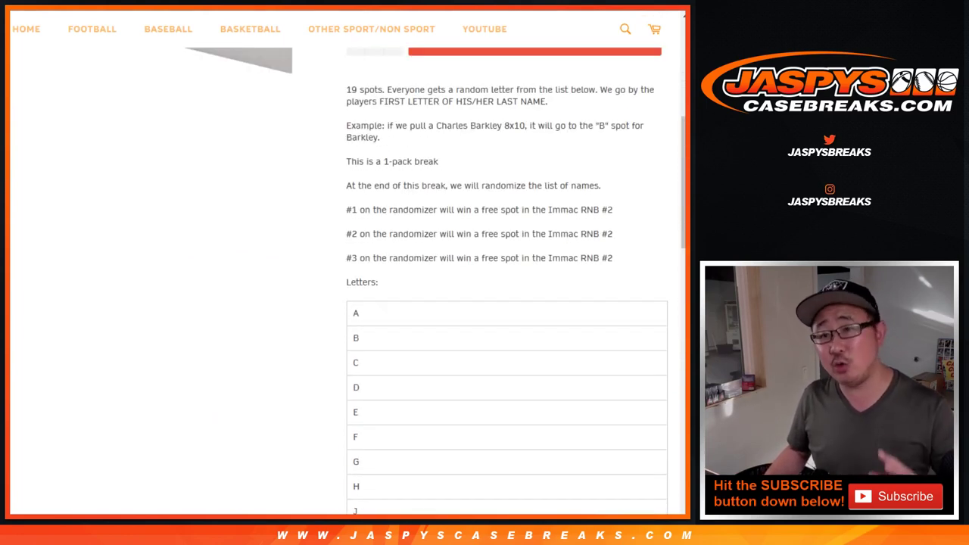
drag(351, 210, 457, 259)
click(456, 260)
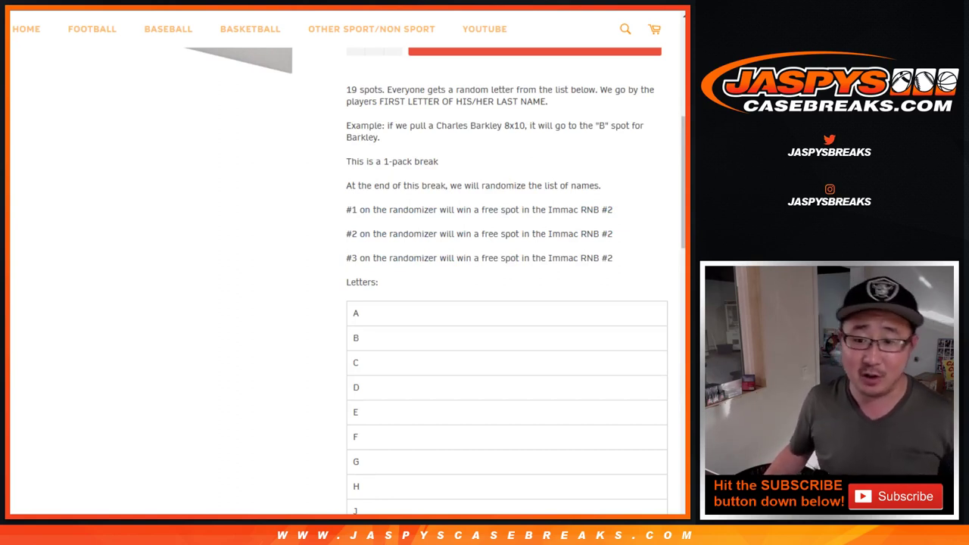
drag(480, 209, 612, 210)
scroll(345, 265, up, 5)
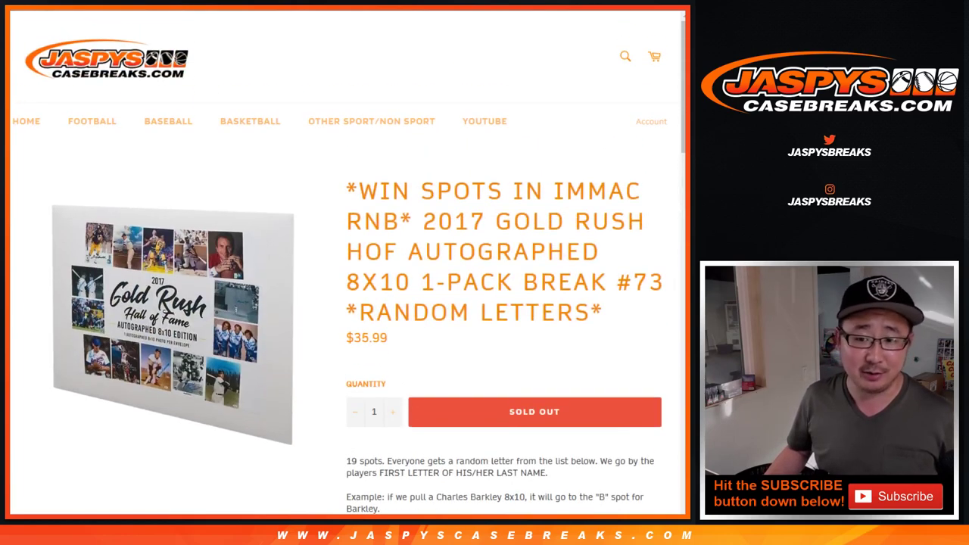
Step: Check the participant-name and letter lists entered in the List Randomizer pages, and roll the two dice again in the Dice Roller
key(ctrl+Tab)
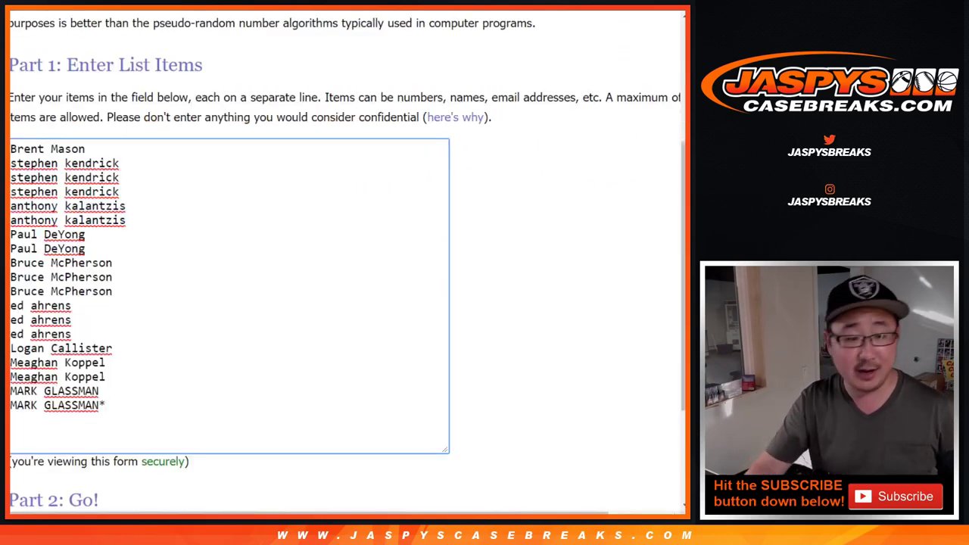
key(ctrl+Tab)
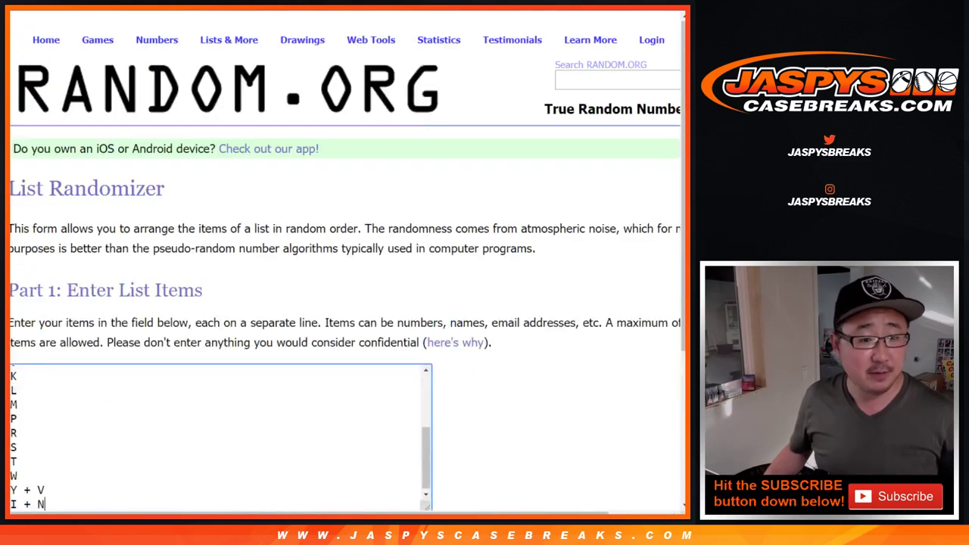
scroll(344, 265, down, 3)
drag(427, 273, 427, 266)
scroll(220, 252, up, 5)
key(ctrl+Tab)
click(39, 312)
Step: Randomize the list of participant names 11 times in the List Randomizer
key(ctrl+Tab)
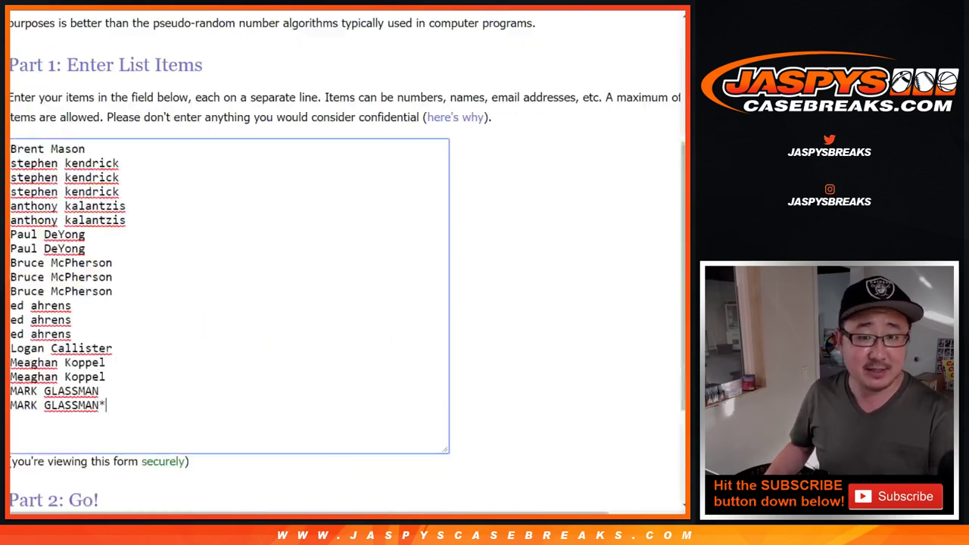
scroll(344, 265, down, 5)
key(Return)
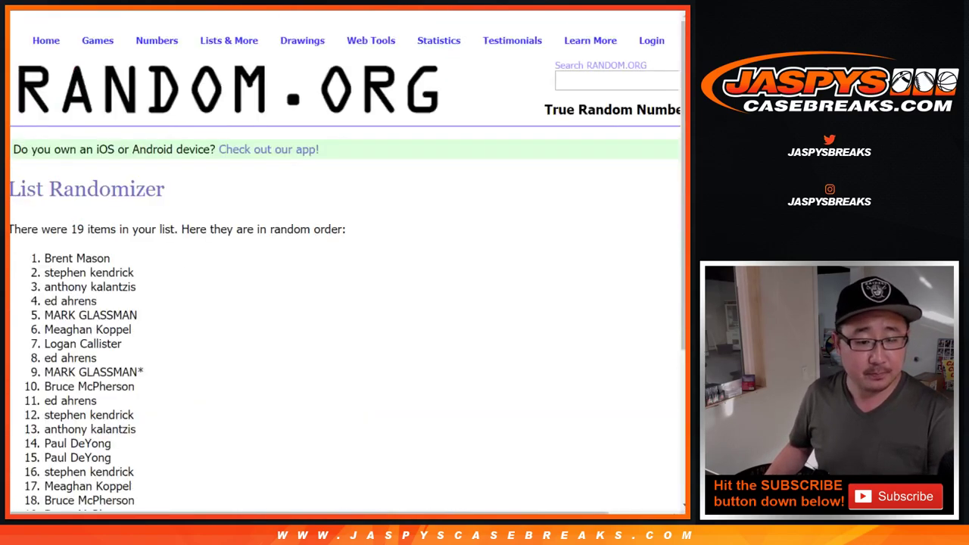
scroll(344, 265, down, 5)
key(Return)
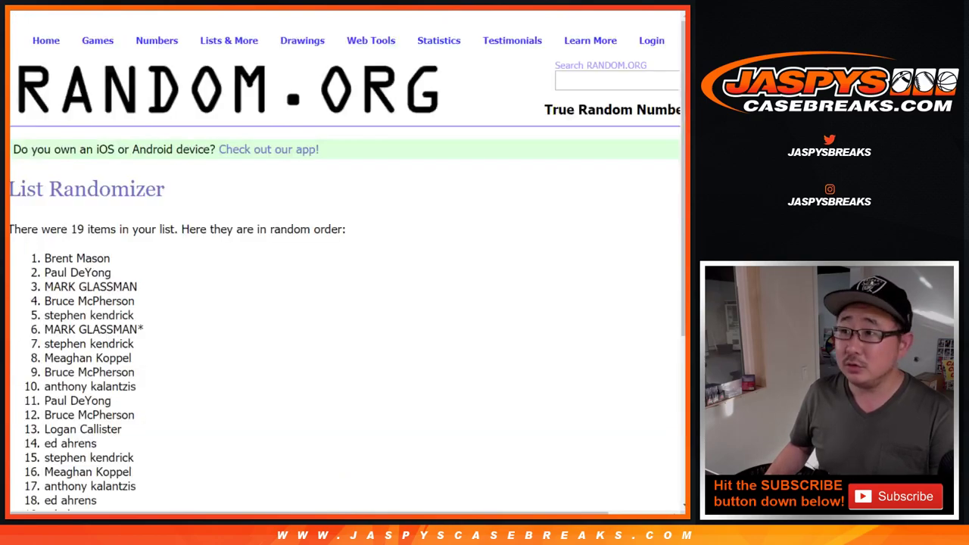
scroll(344, 265, down, 5)
key(Return)
scroll(344, 265, down, 5)
key(Return)
scroll(344, 265, down, 5)
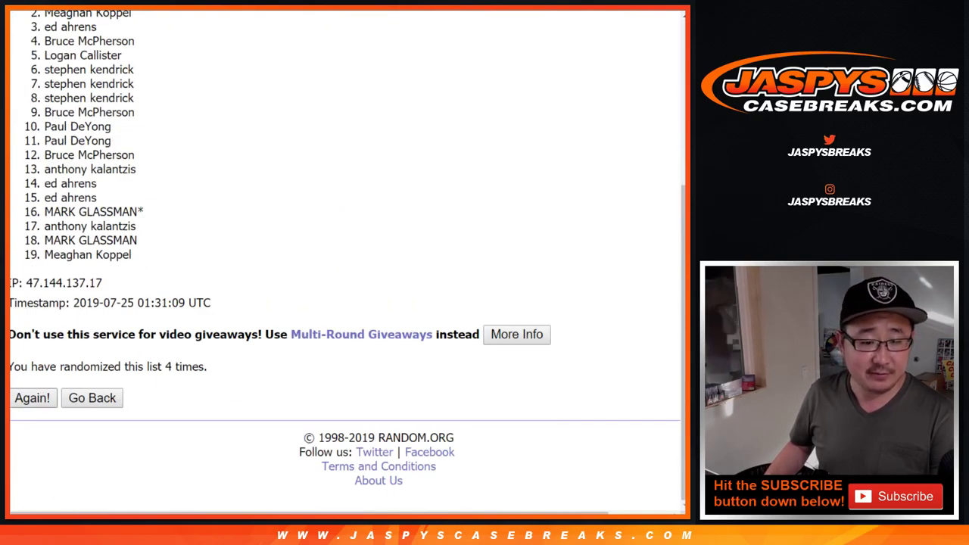
key(Return)
key(Return)
scroll(344, 265, down, 5)
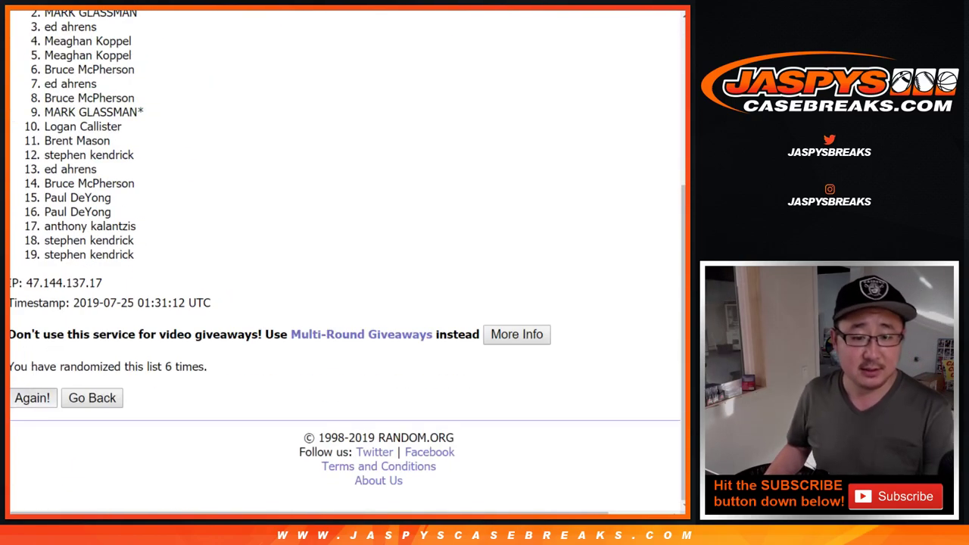
key(Return)
scroll(344, 265, down, 5)
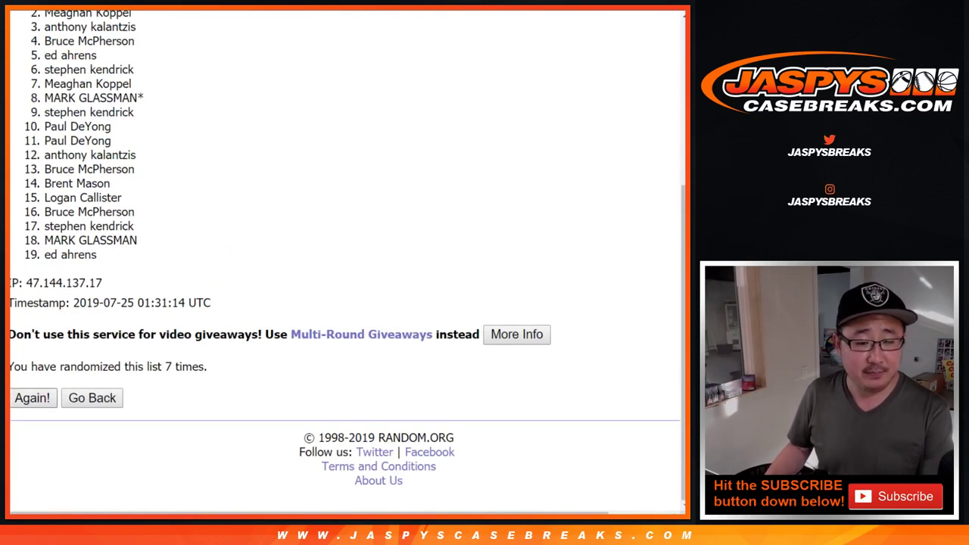
key(Return)
scroll(344, 265, down, 1)
key(Return)
scroll(344, 265, down, 5)
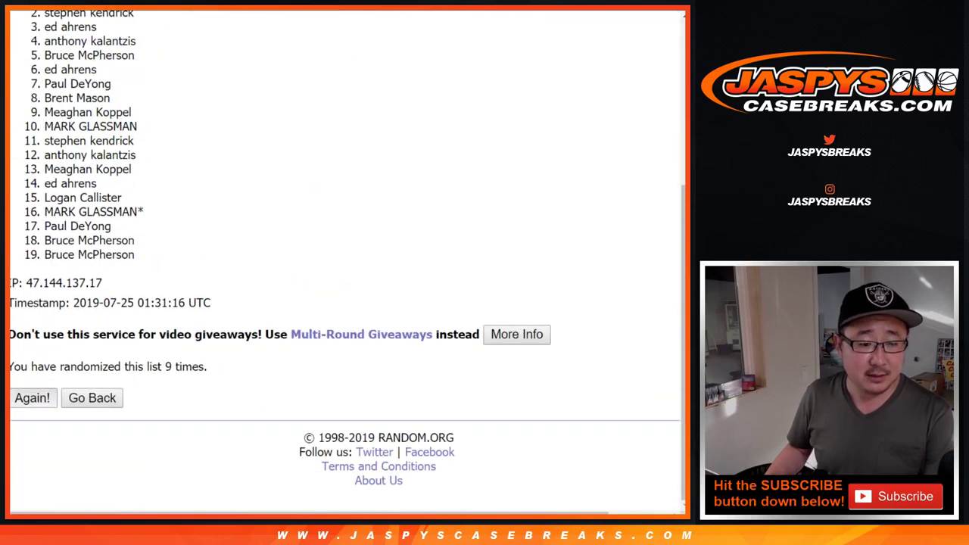
key(Return)
scroll(344, 265, down, 5)
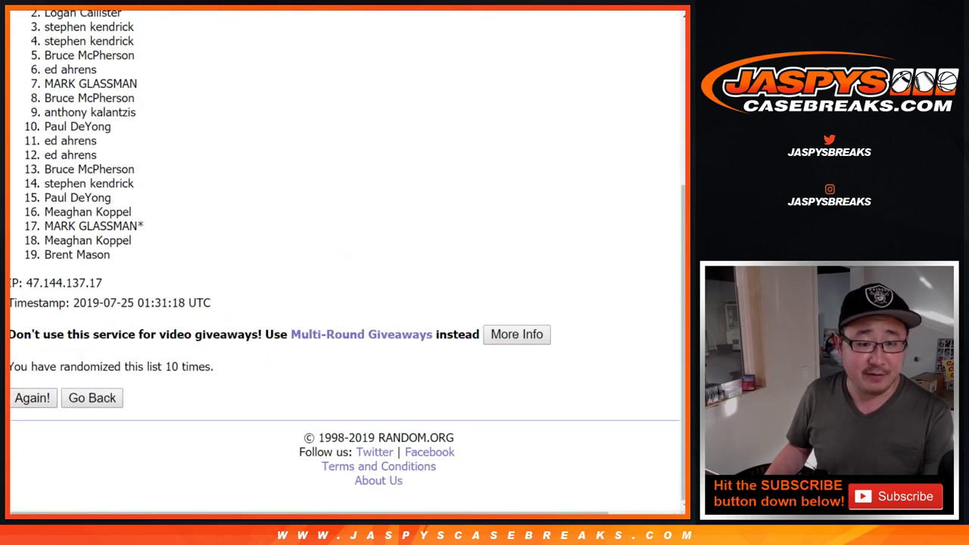
click(32, 398)
scroll(345, 265, down, 5)
Step: Copy all 19 randomized names into column A of the Gold Rush break spreadsheet, starting at cell A1
scroll(344, 265, up, 5)
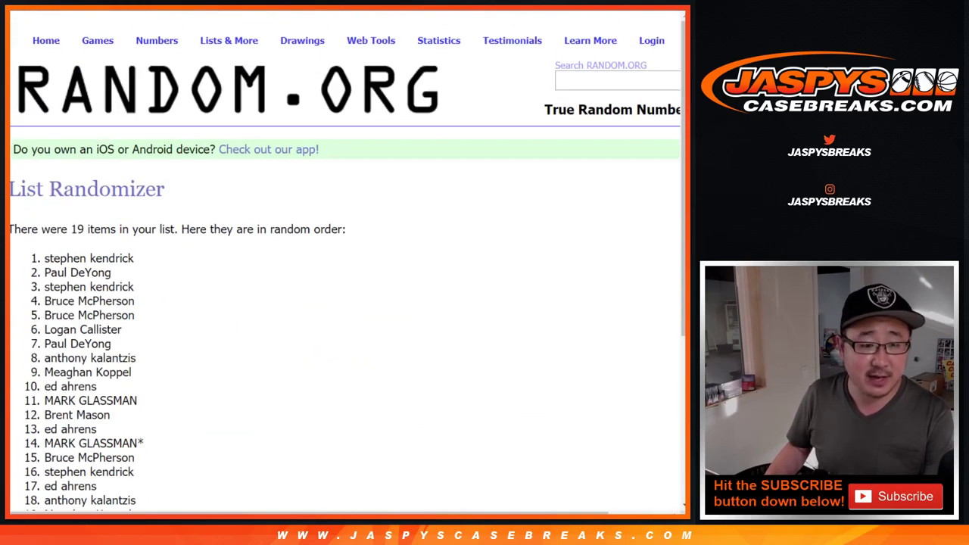
drag(44, 258, 132, 324)
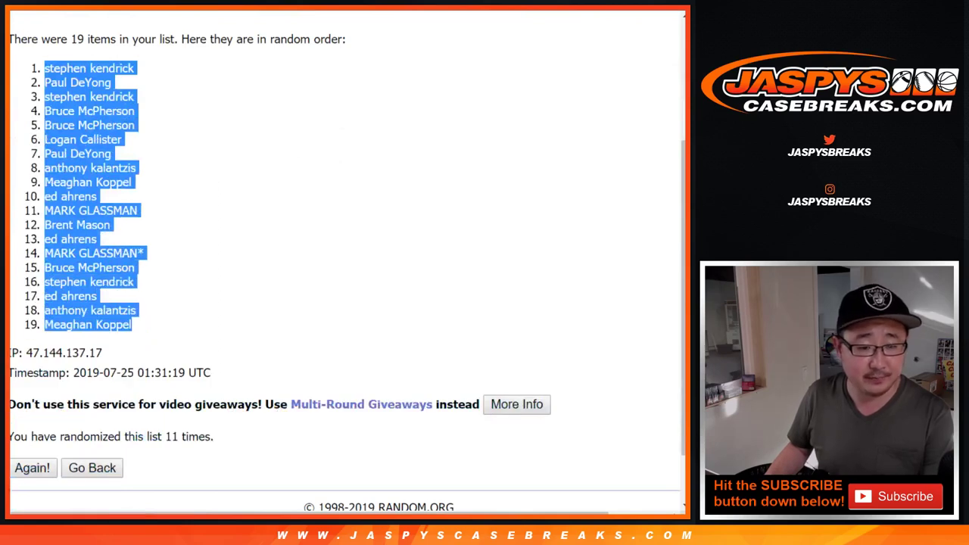
key(ctrl+Tab)
right_click(68, 111)
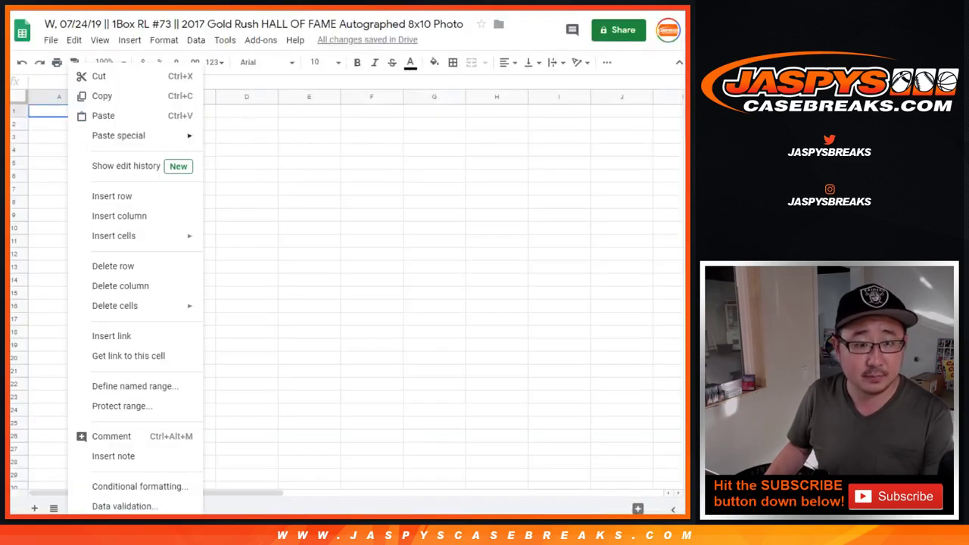
click(103, 115)
Step: Switch back to the List Randomizer and randomize the list of letters 11 times
key(alt+Tab)
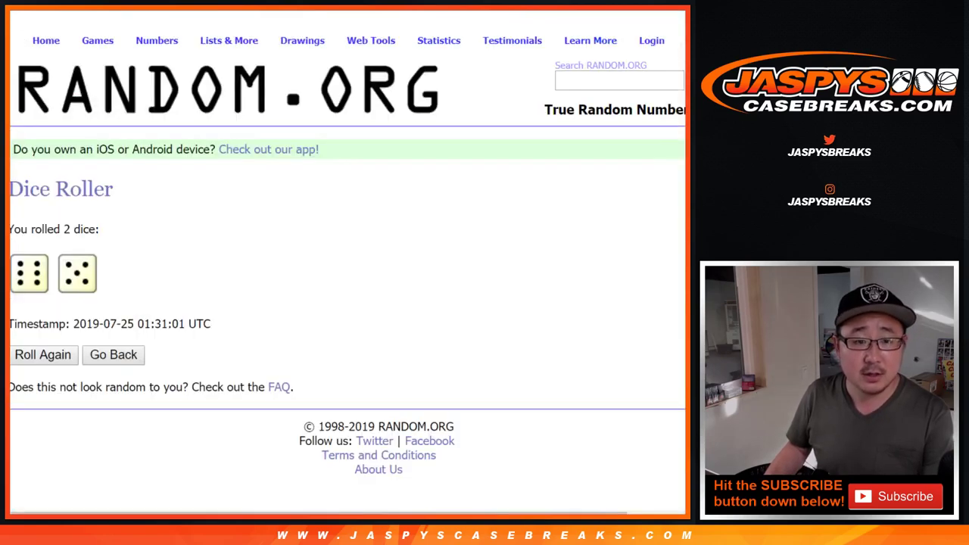
key(ctrl+Tab)
scroll(346, 262, down, 1)
click(46, 399)
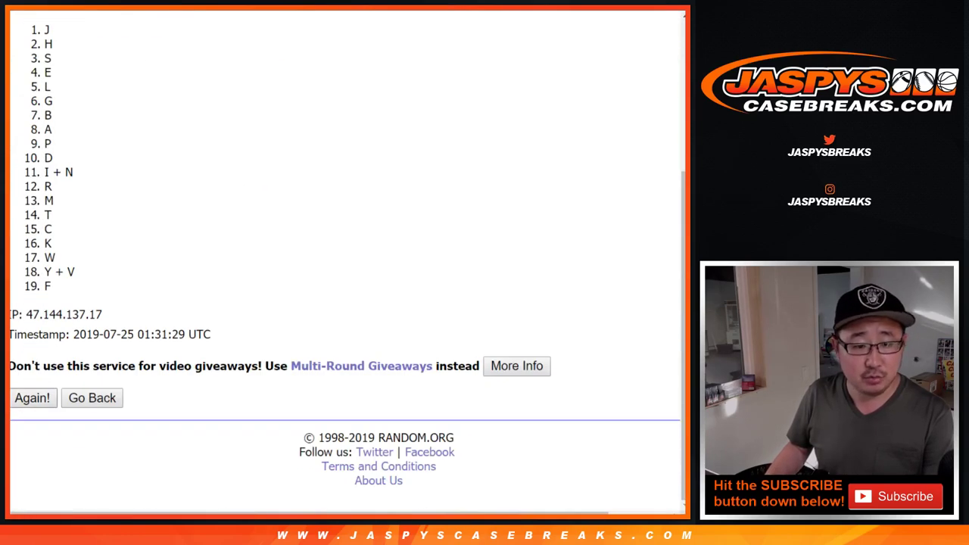
click(31, 398)
scroll(345, 265, down, 5)
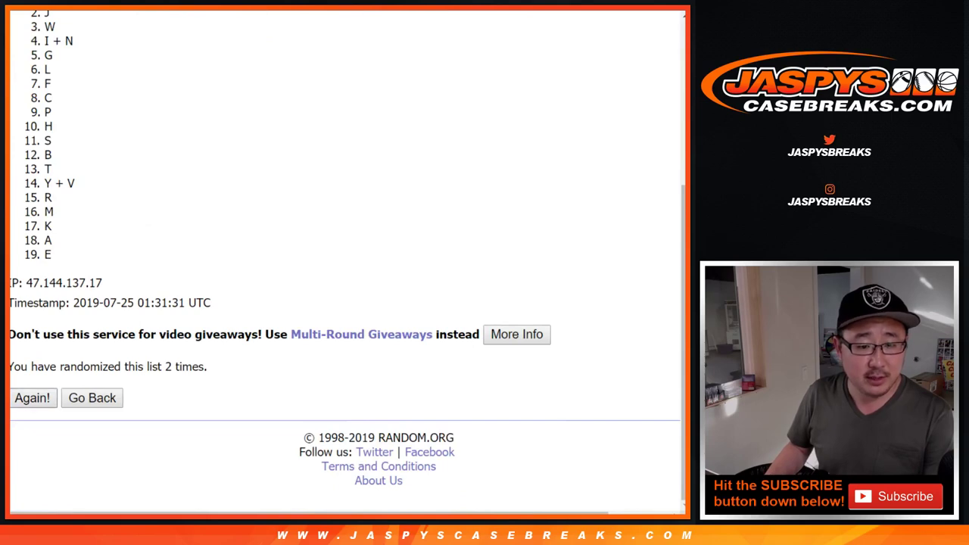
click(32, 398)
scroll(32, 398, down, 5)
click(32, 398)
scroll(31, 399, down, 5)
click(32, 399)
scroll(344, 265, down, 5)
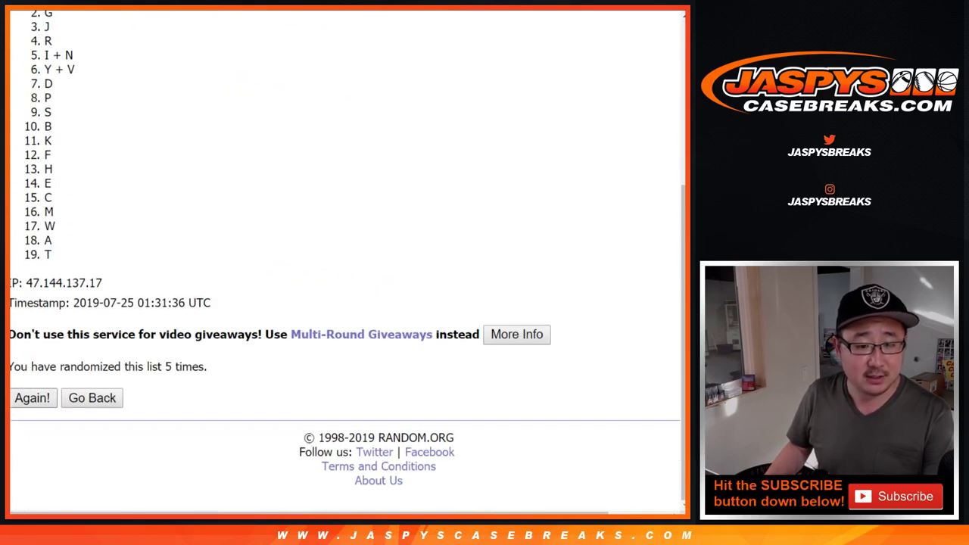
click(32, 398)
scroll(344, 265, down, 5)
click(32, 398)
scroll(345, 265, down, 5)
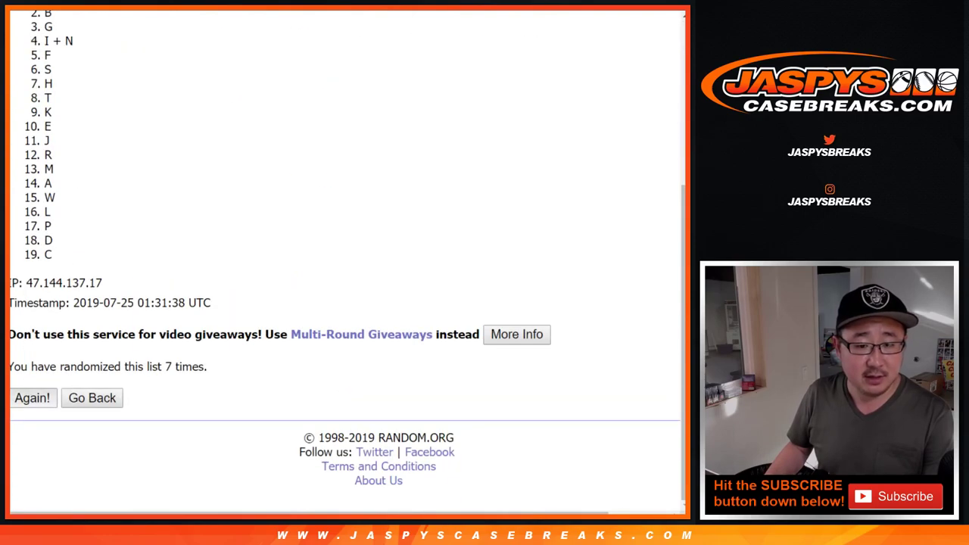
click(32, 398)
scroll(344, 265, down, 5)
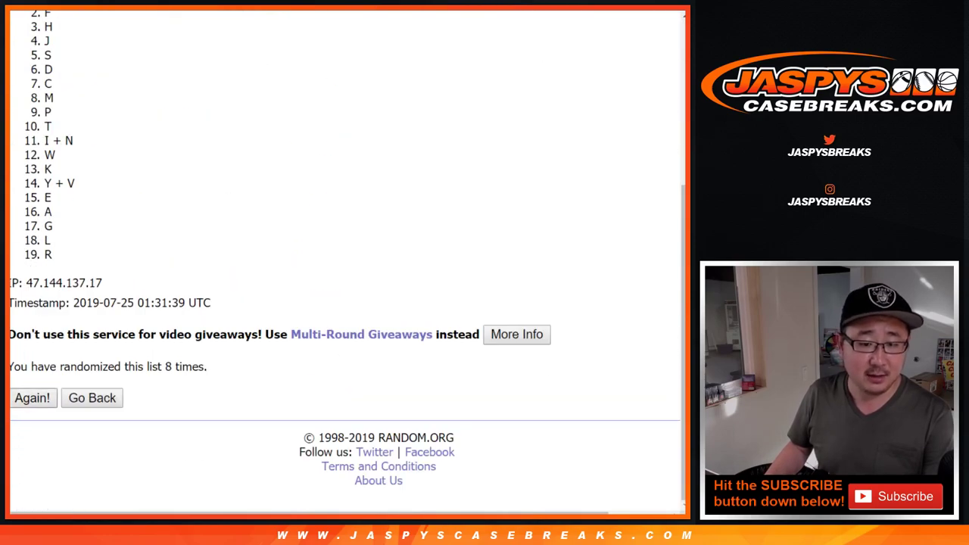
click(31, 398)
scroll(345, 265, down, 5)
click(32, 398)
scroll(345, 265, down, 5)
click(32, 399)
scroll(345, 265, down, 5)
Step: Copy all 19 randomized letters into column B of the break spreadsheet, starting at cell B1 beside the names
scroll(344, 265, up, 5)
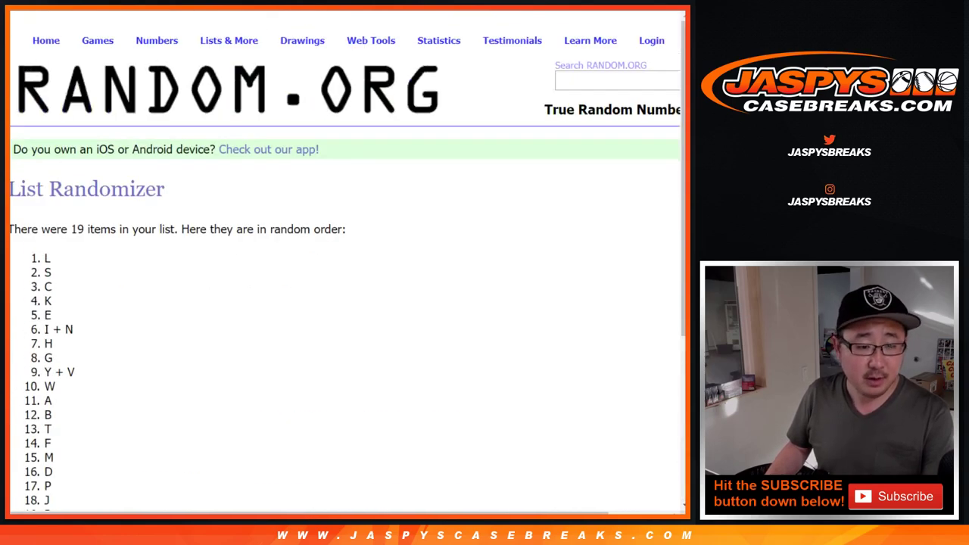
mouse_move(43, 258)
mouse_down()
mouse_move(217, 431)
mouse_move(52, 212)
mouse_move(51, 254)
mouse_up()
key(ctrl+c)
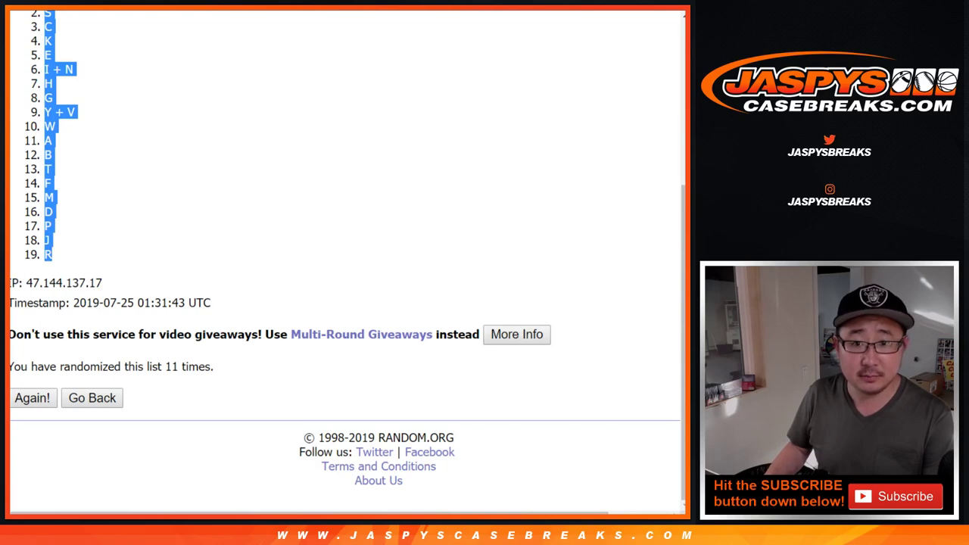
key(ctrl+Tab)
click(103, 112)
right_click(104, 111)
click(139, 115)
Step: Set the whole sheet's font to Helvetica at size 14 and fit columns A and B to their contents
click(19, 97)
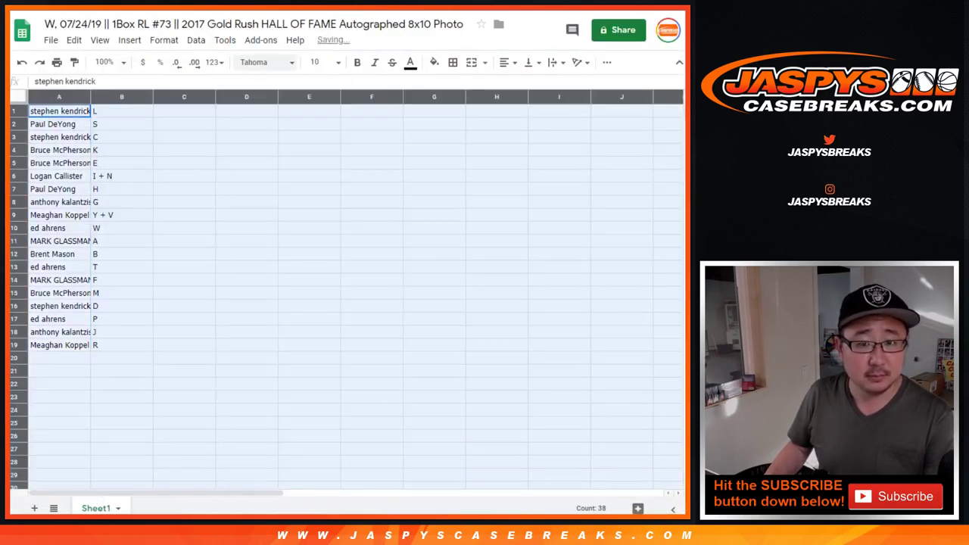
click(266, 63)
click(288, 115)
click(319, 62)
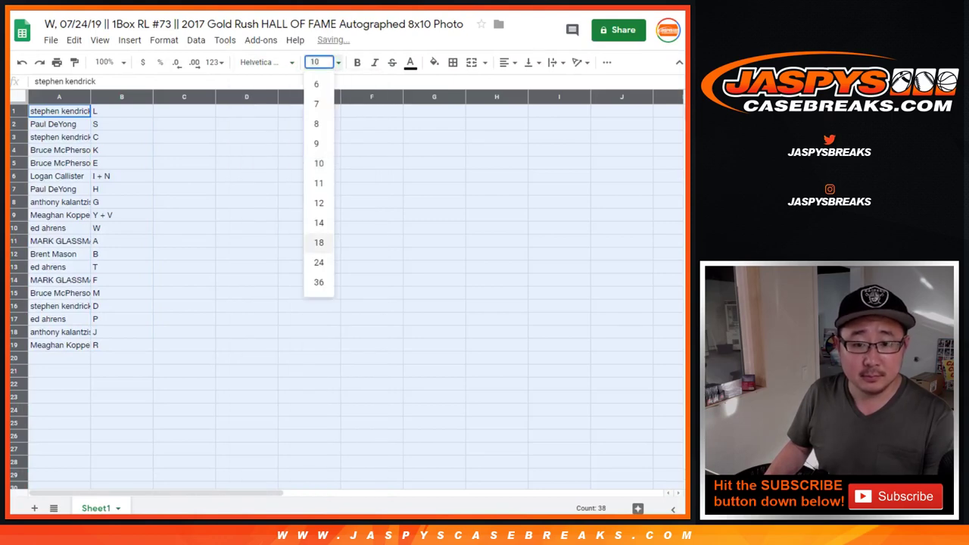
click(319, 242)
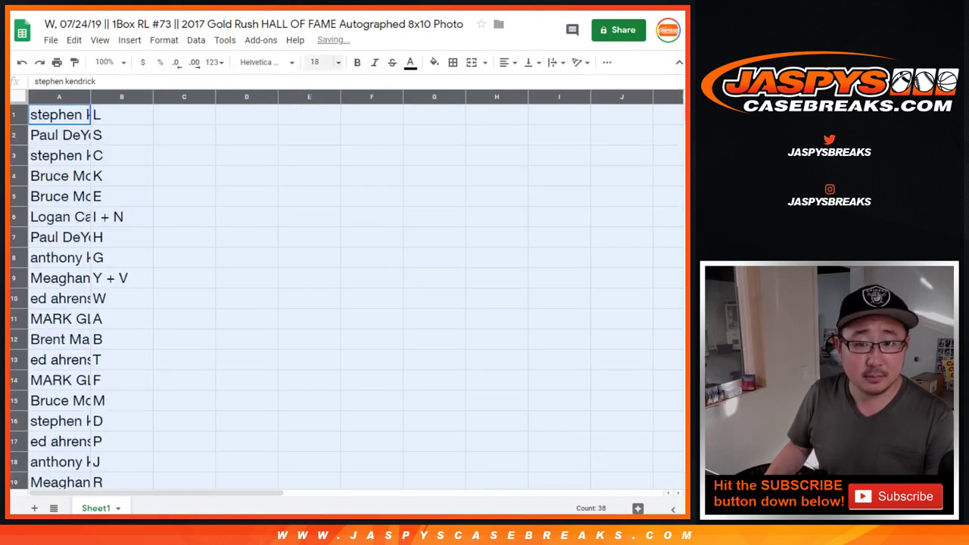
click(318, 62)
click(319, 223)
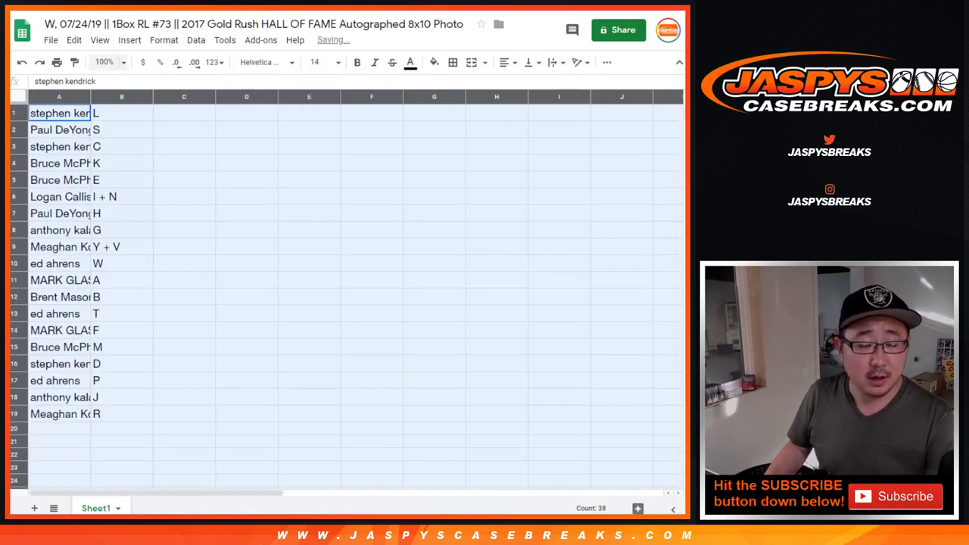
drag(90, 96, 134, 97)
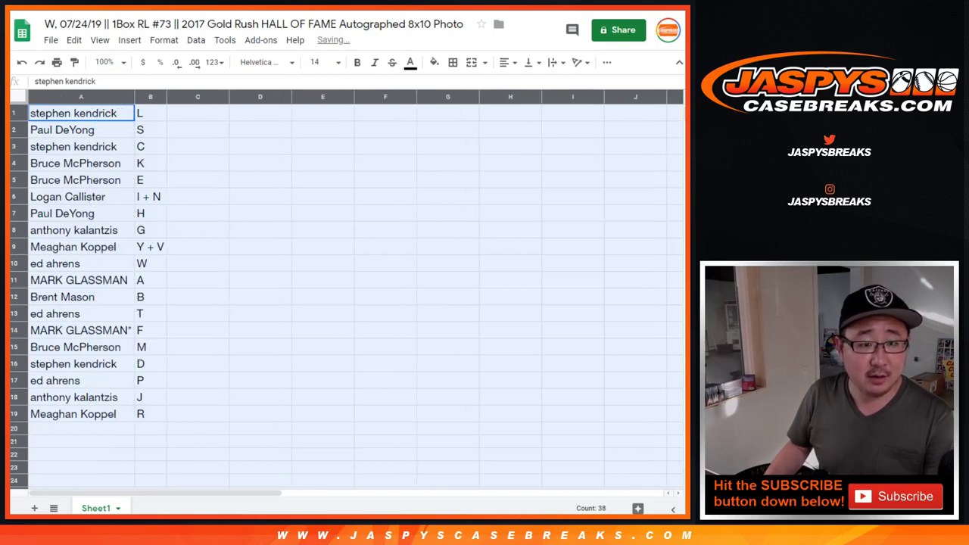
Step: Go through rows 2 to 19 one by one to read each participant's assigned letter
click(15, 130)
click(14, 147)
click(14, 164)
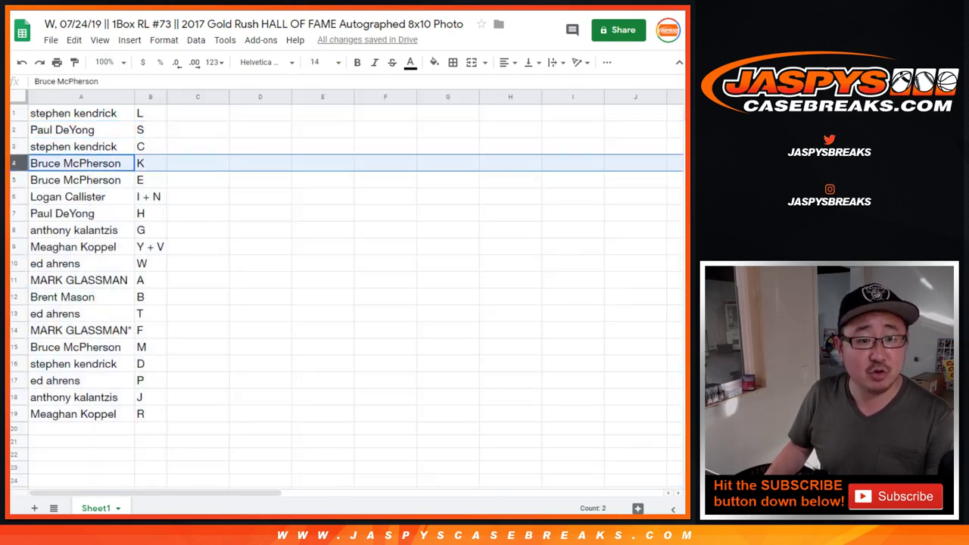
click(14, 181)
click(14, 196)
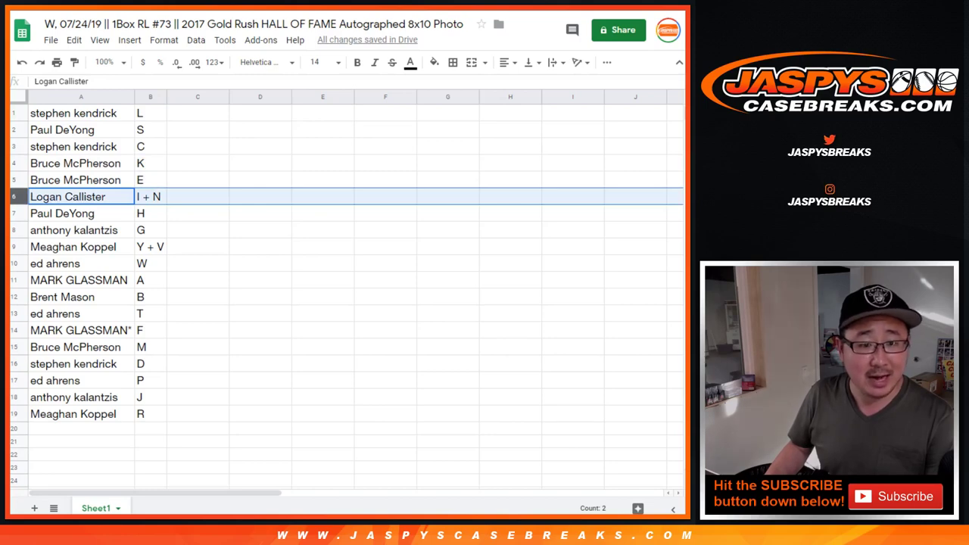
click(14, 213)
click(15, 230)
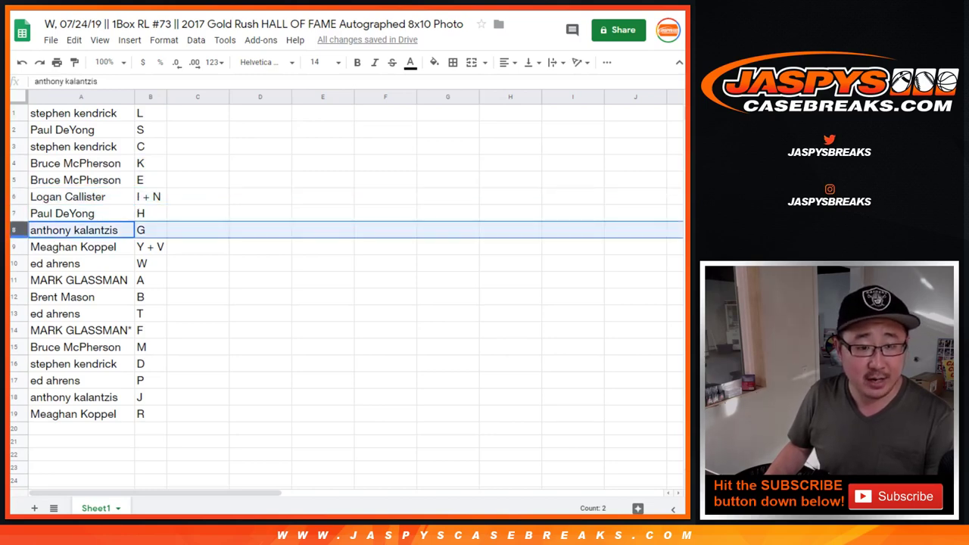
click(14, 247)
click(14, 264)
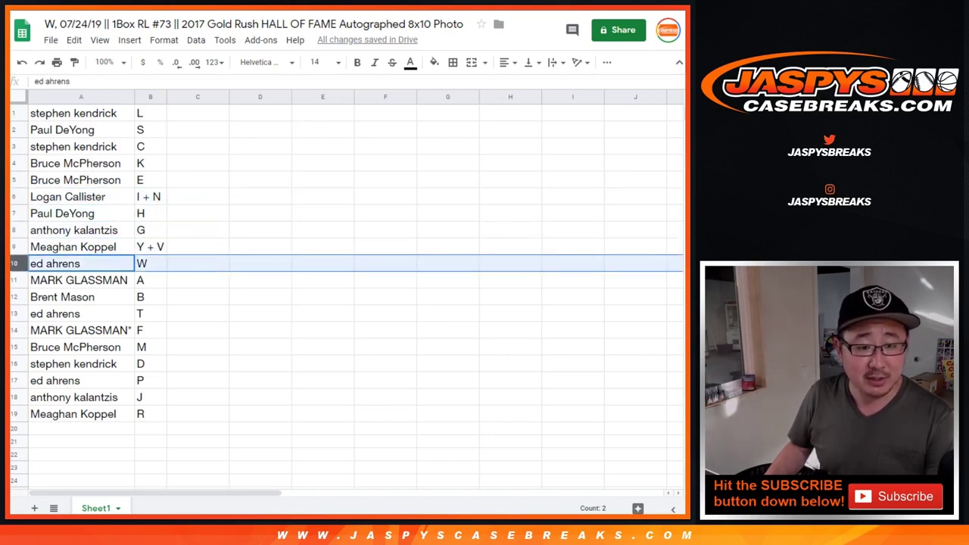
click(15, 280)
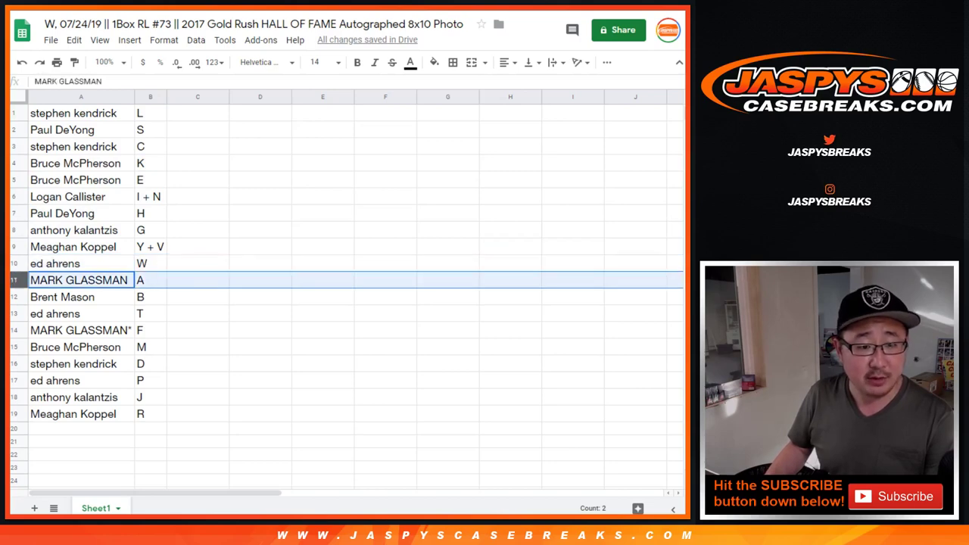
click(14, 297)
click(15, 313)
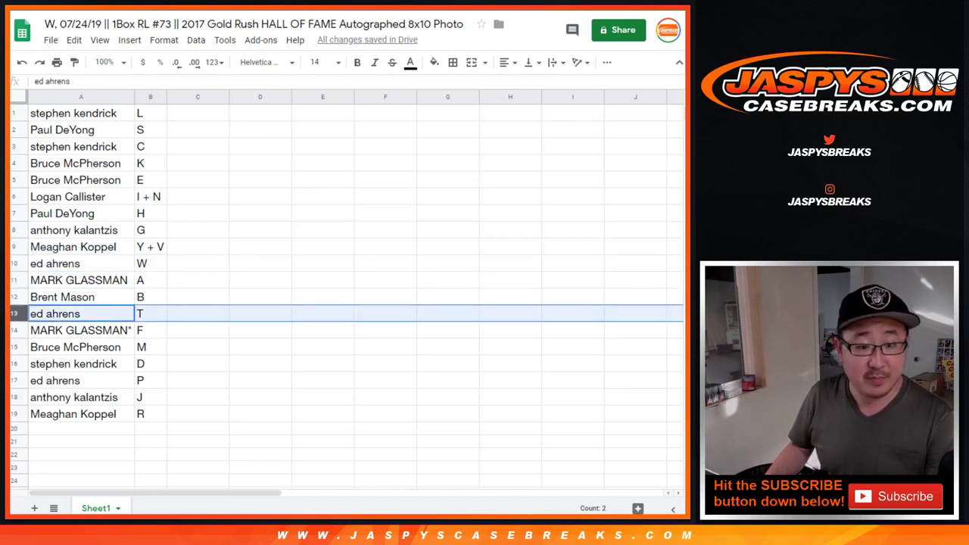
click(14, 330)
click(14, 346)
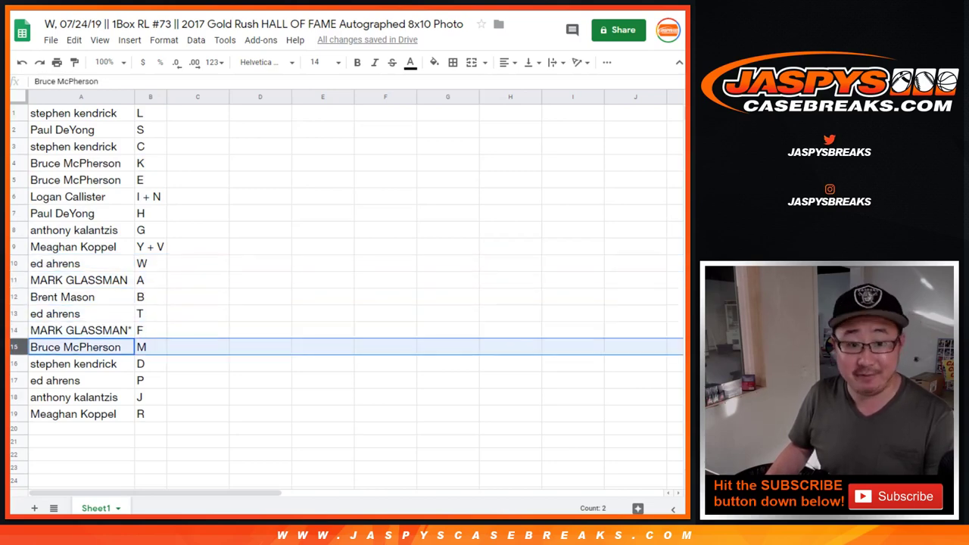
click(15, 364)
click(15, 381)
click(14, 398)
click(13, 414)
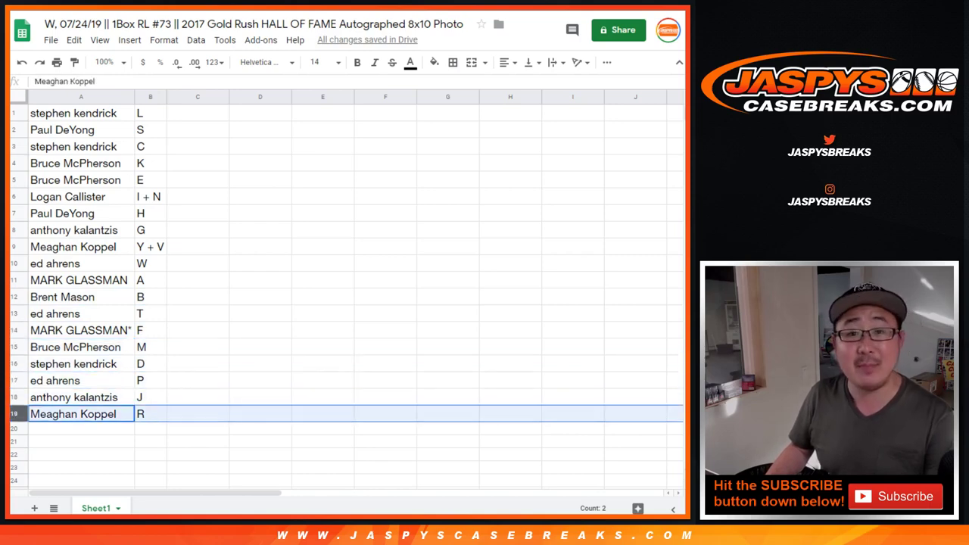
Step: Sort the whole sheet by the letters in column B in A → Z order
click(150, 97)
click(196, 40)
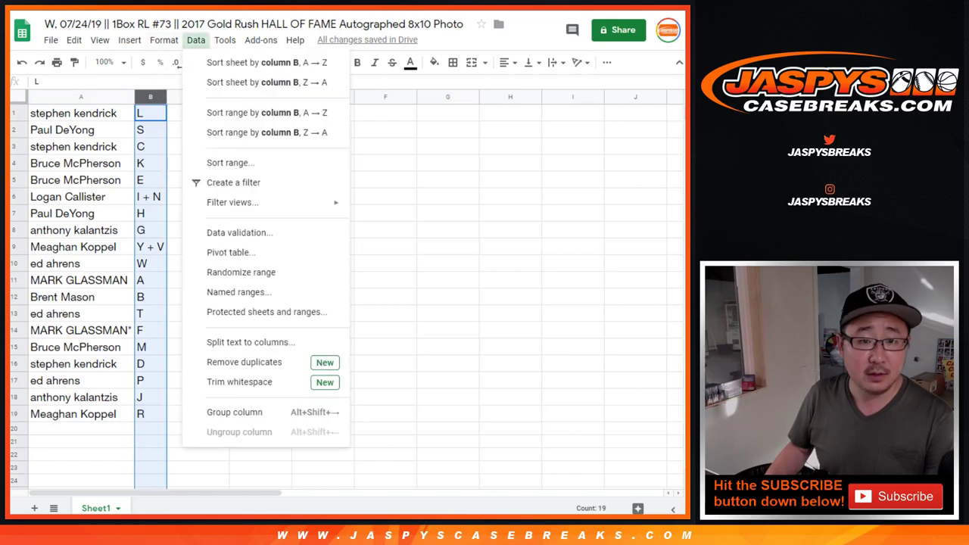
click(266, 63)
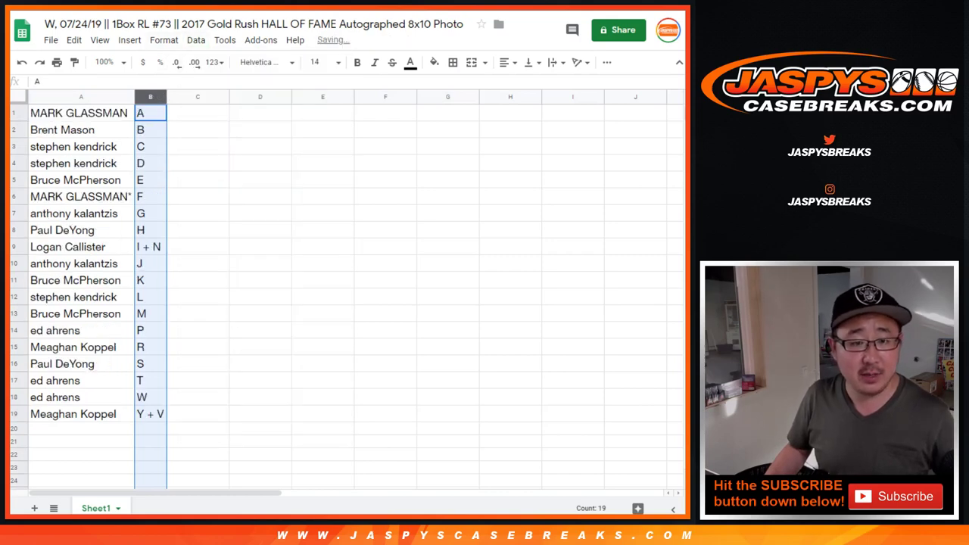
Step: Apply borders to all cells of the name and letter table A1:B19 and centre their contents
click(81, 112)
shift+click(150, 413)
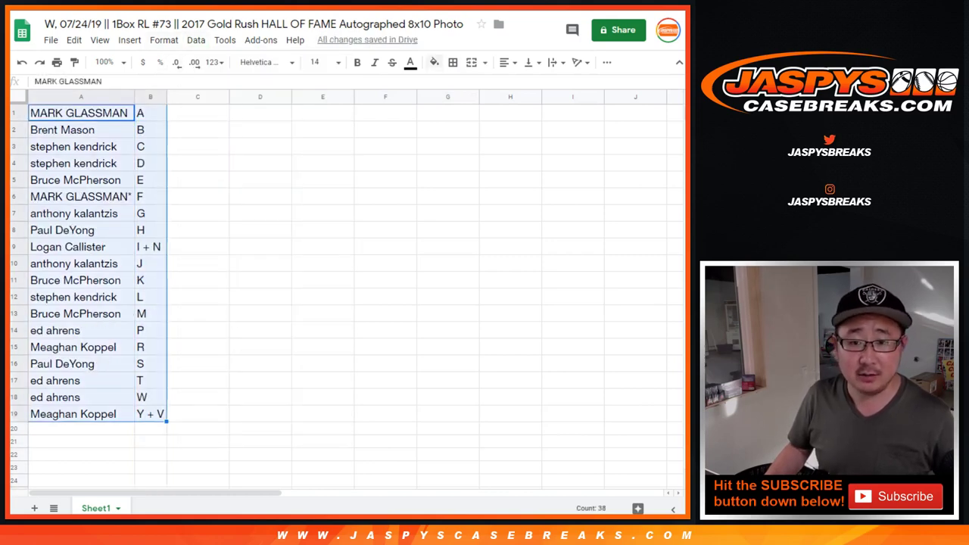
click(453, 62)
click(458, 86)
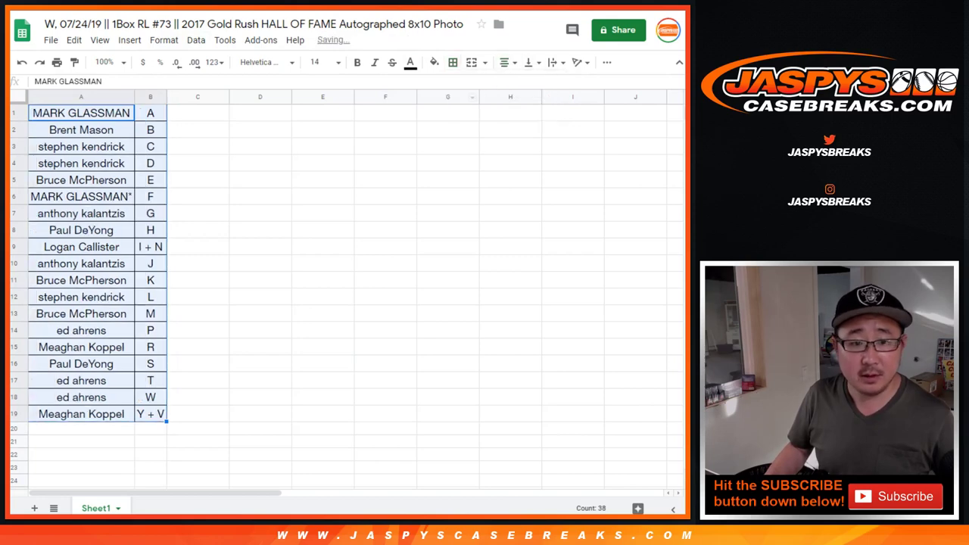
key(ctrl+shift+e)
Step: Try the sheet zoom at 125%, settling on a custom zoom of 110%
click(103, 62)
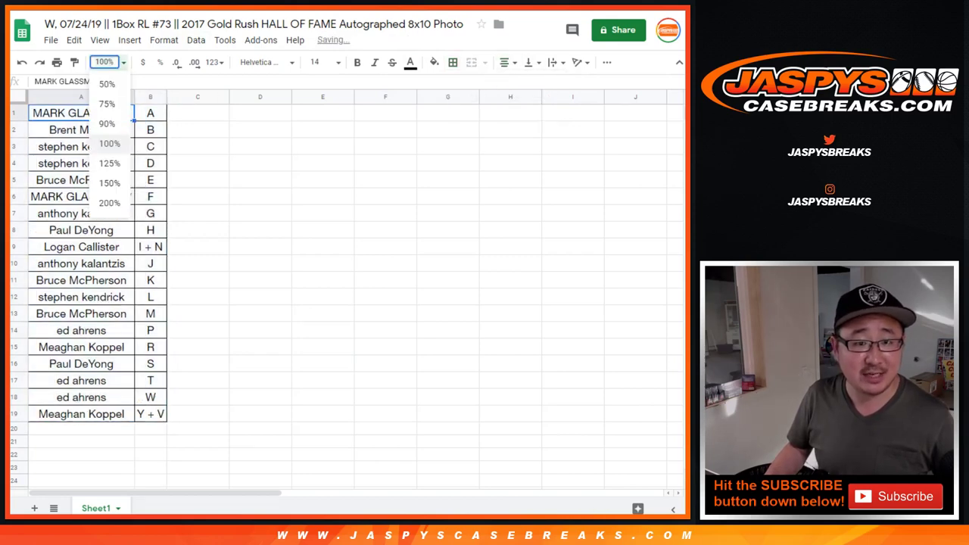
click(109, 163)
click(104, 62)
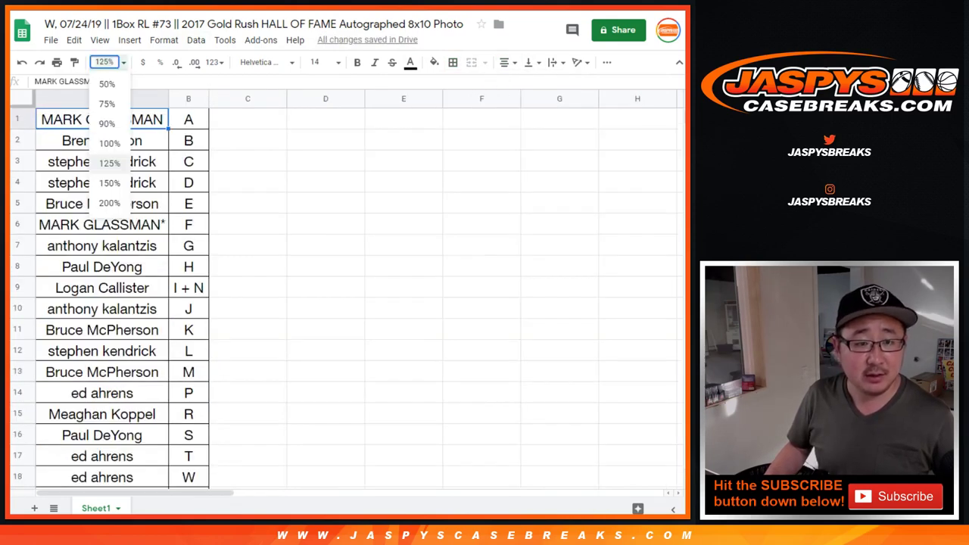
text(110)
key(Return)
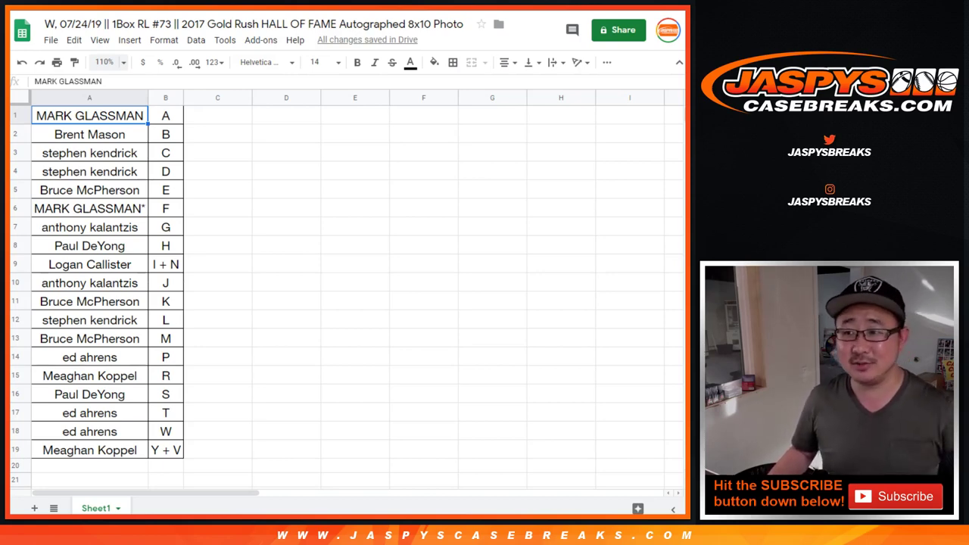
Step: Make the first name and letter pairing in A1:B1 bold
click(16, 265)
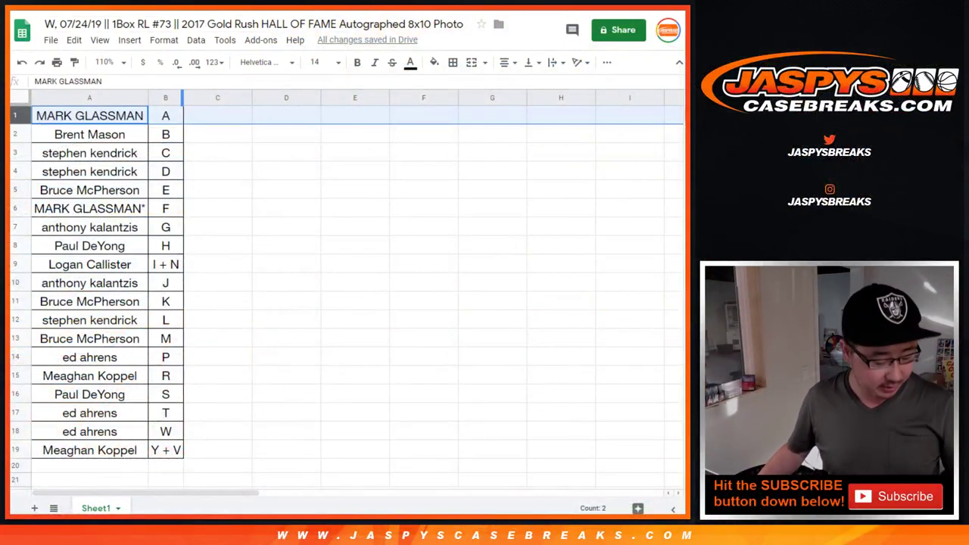
drag(89, 116, 166, 116)
key(ctrl+b)
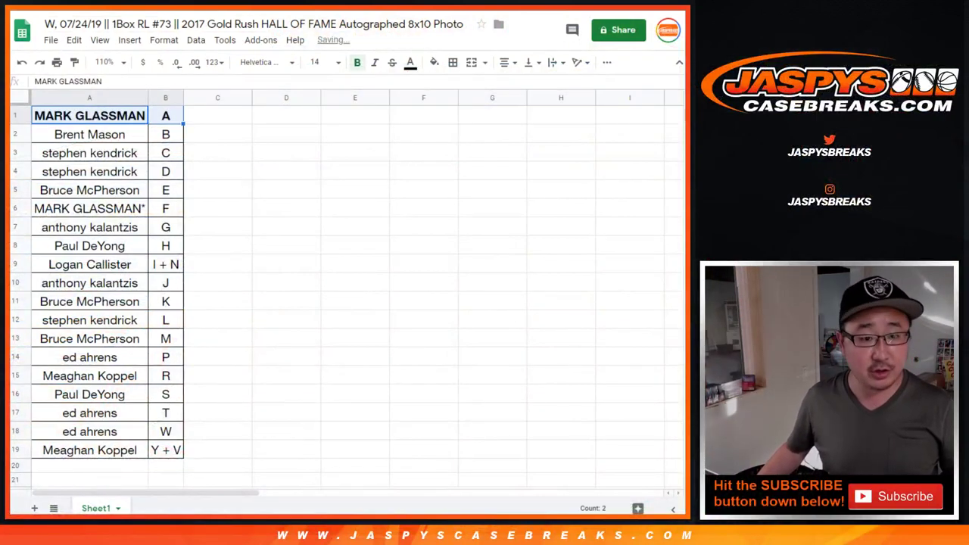
Step: Copy the 19 names from column A into the RANDOM.ORG List Randomizer and enlarge the entry box to show them all
click(90, 116)
key(ctrl+shift+Down)
key(ctrl+c)
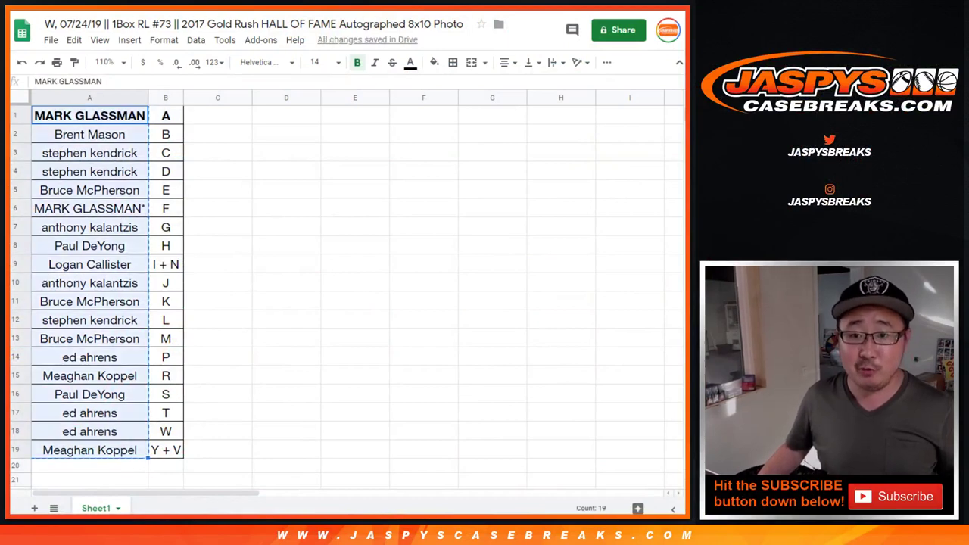
key(ctrl+Tab)
scroll(347, 267, down, 3)
key(ctrl+v)
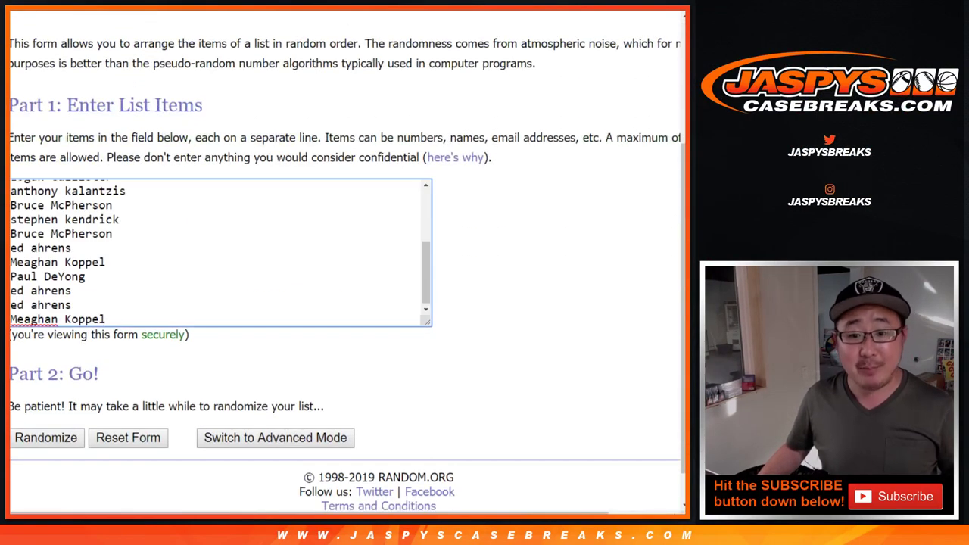
drag(428, 322, 444, 480)
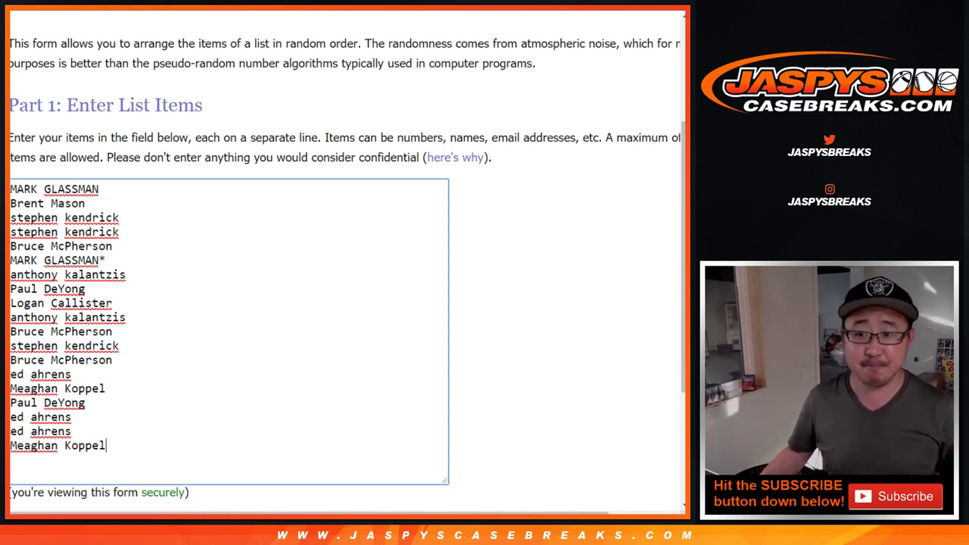
Step: Switch to the Dice Roller page and roll 2 virtual dice
key(ctrl+Tab)
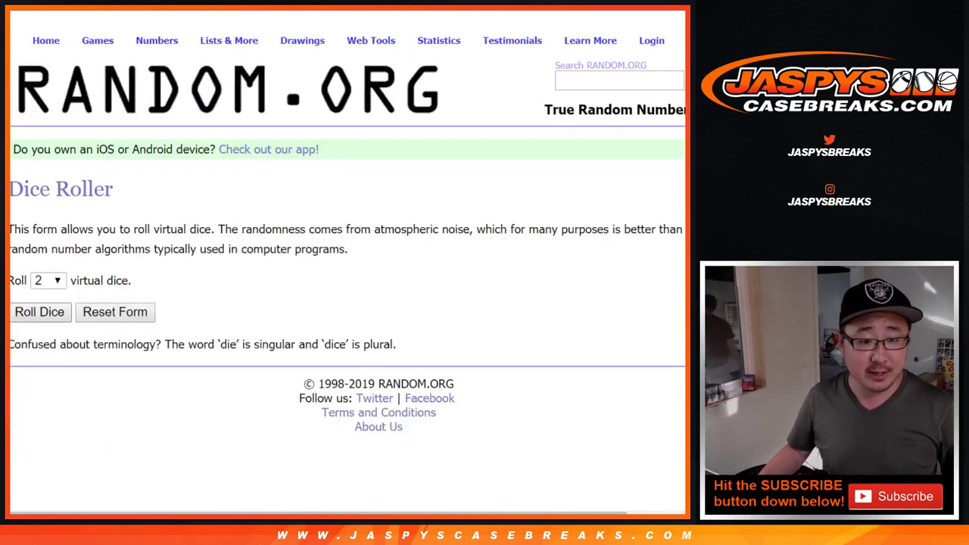
click(39, 312)
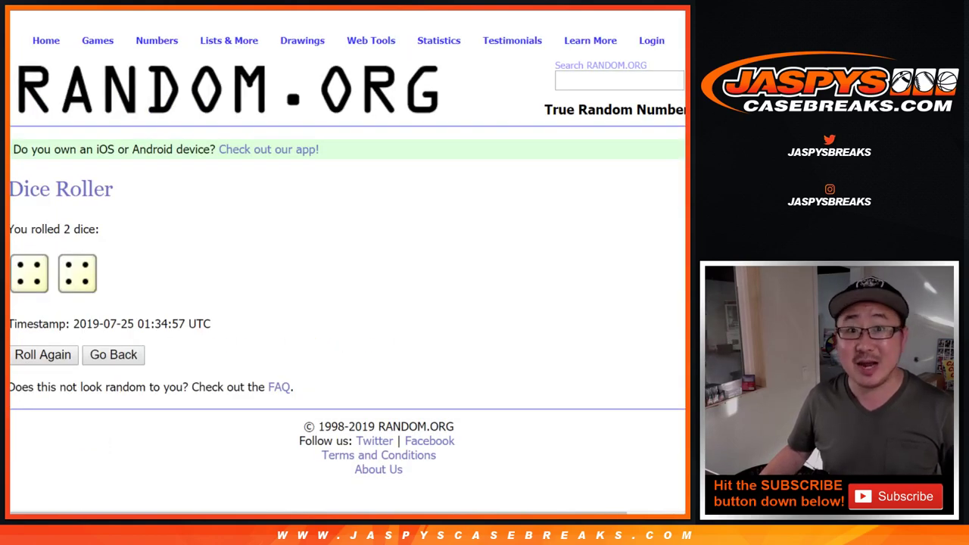
Step: Return to the List Randomizer and randomize the list of 19 names 8 times
key(ctrl+shift+Tab)
scroll(345, 303, down, 3)
click(45, 409)
scroll(341, 303, down, 3)
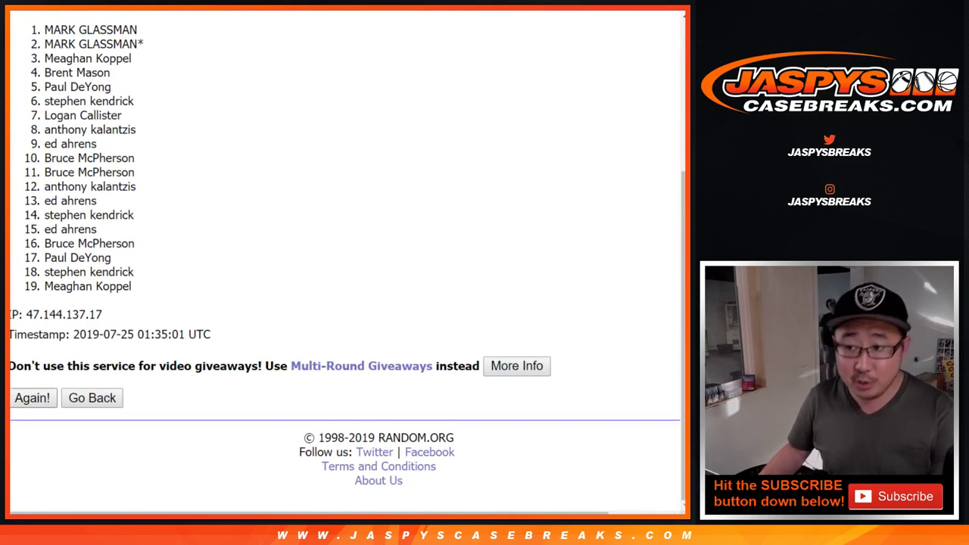
click(32, 398)
scroll(341, 303, down, 3)
click(33, 398)
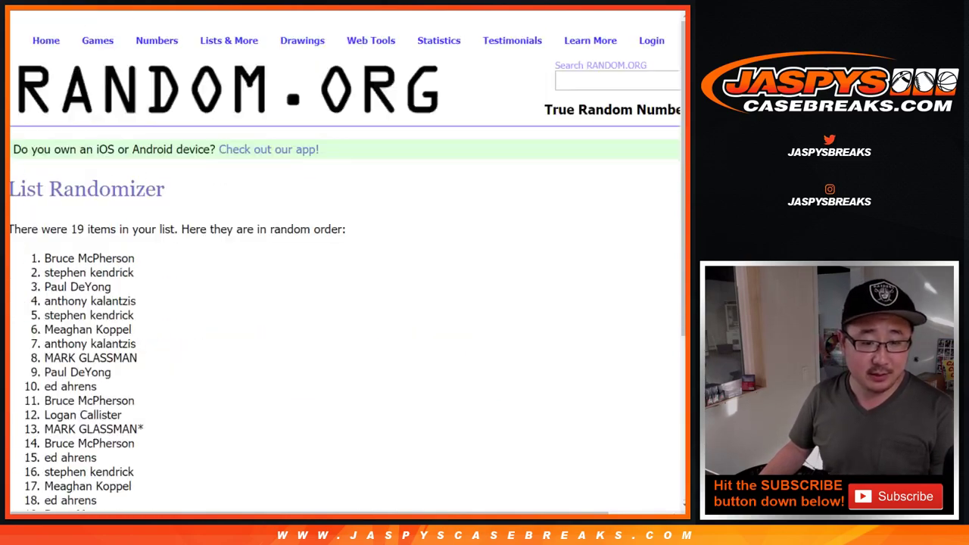
scroll(32, 399, down, 4)
click(33, 399)
scroll(340, 303, down, 3)
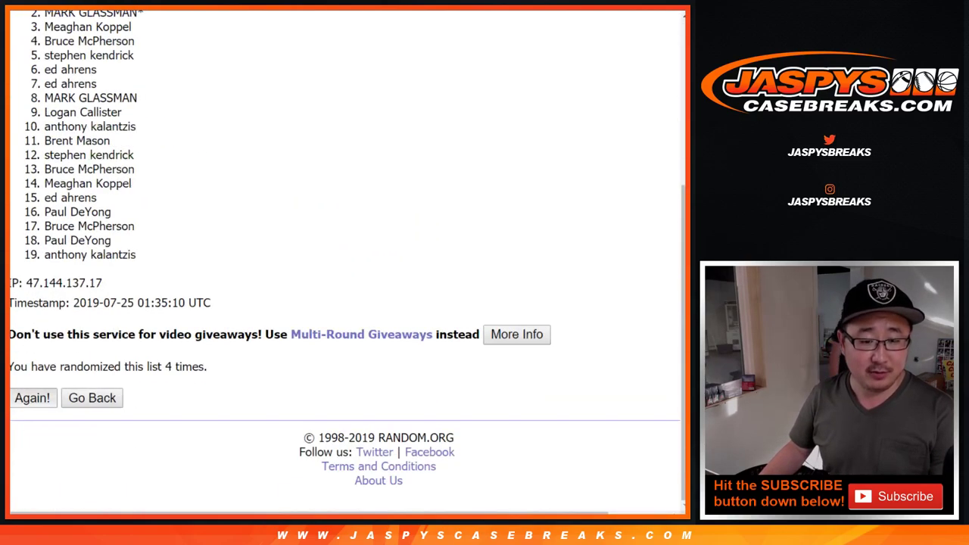
key(Return)
scroll(340, 303, down, 3)
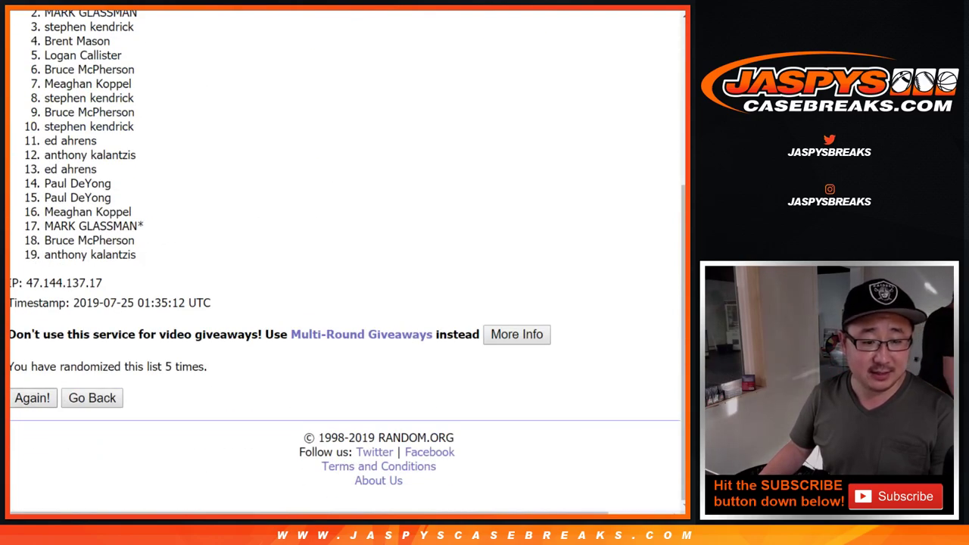
key(Return)
scroll(341, 303, down, 3)
key(Return)
scroll(341, 303, down, 3)
key(Return)
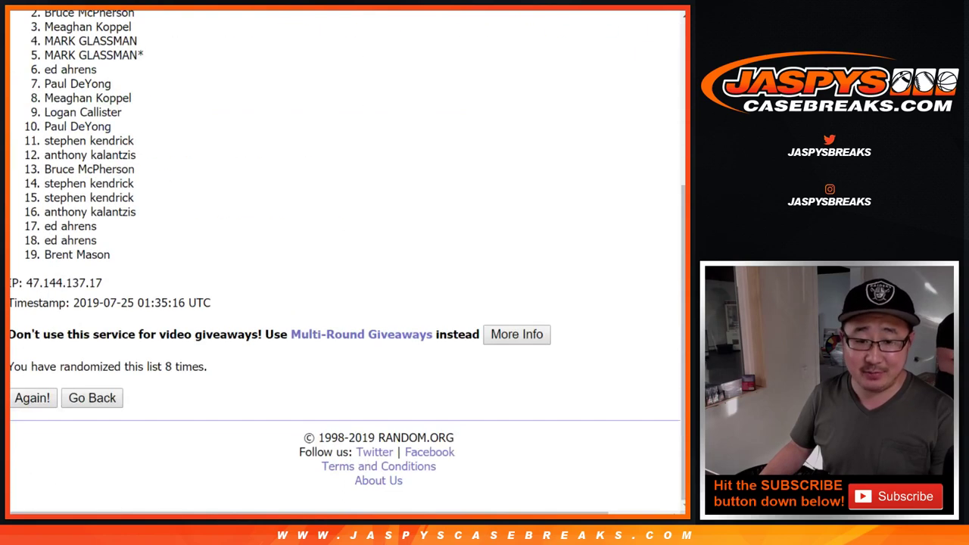
Step: Highlight the top three names in the final randomized list
scroll(340, 252, up, 1)
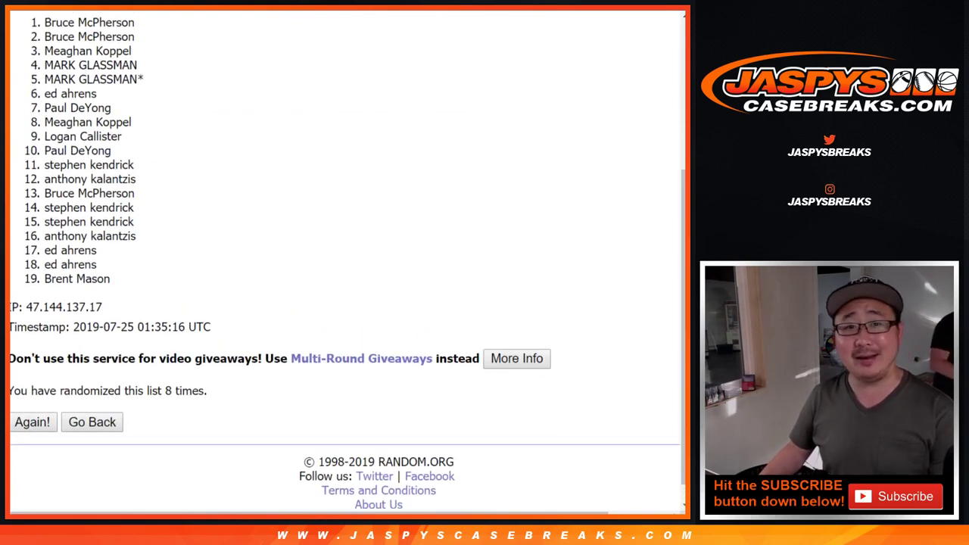
scroll(341, 258, up, 3)
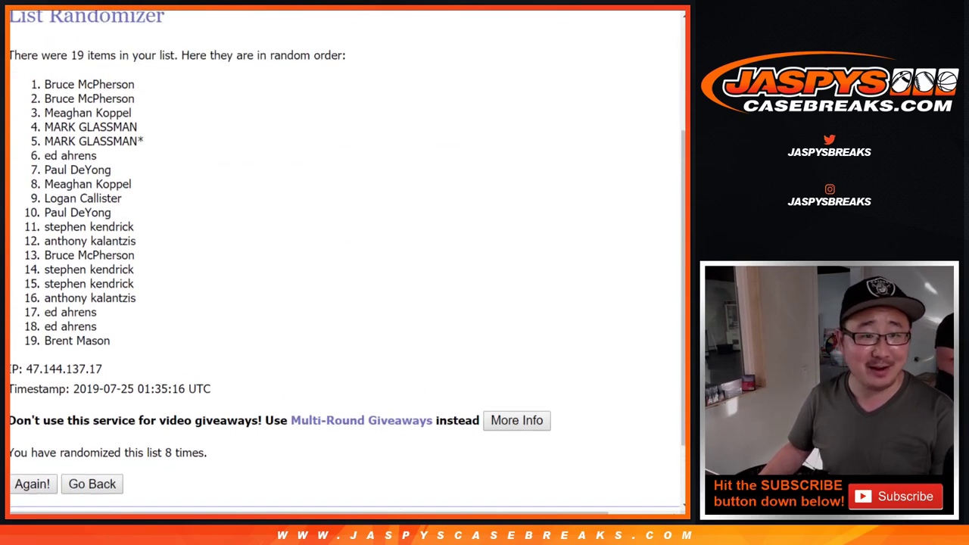
drag(50, 84, 132, 113)
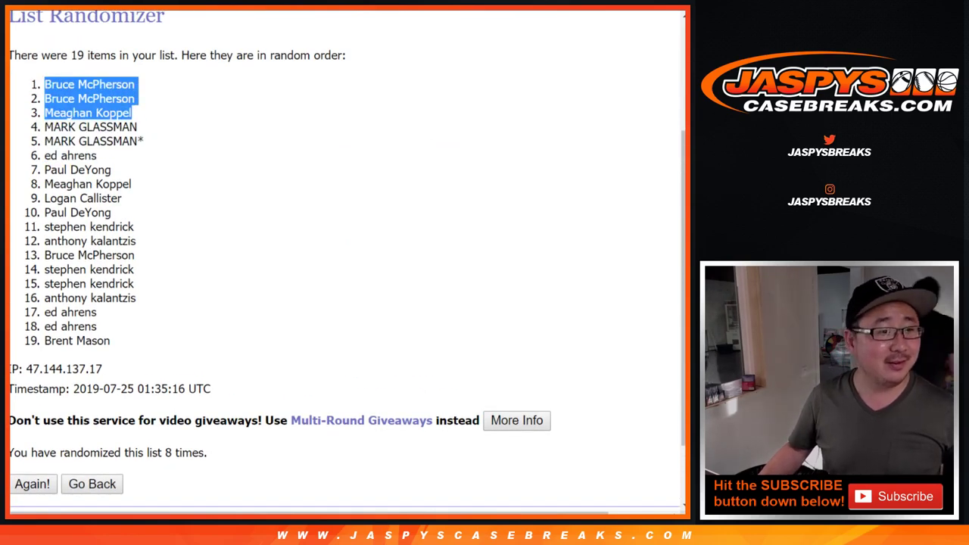
key(alt+Tab)
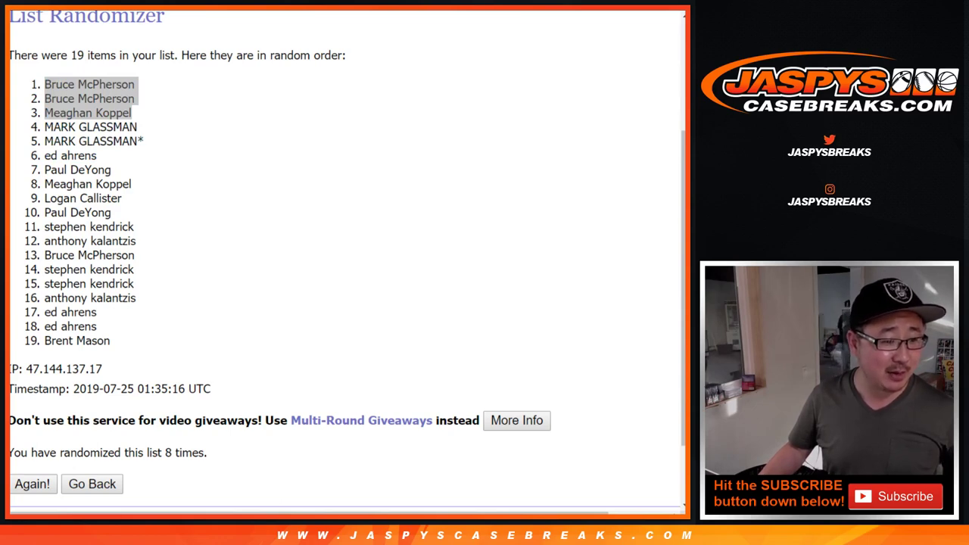
key(alt+Tab)
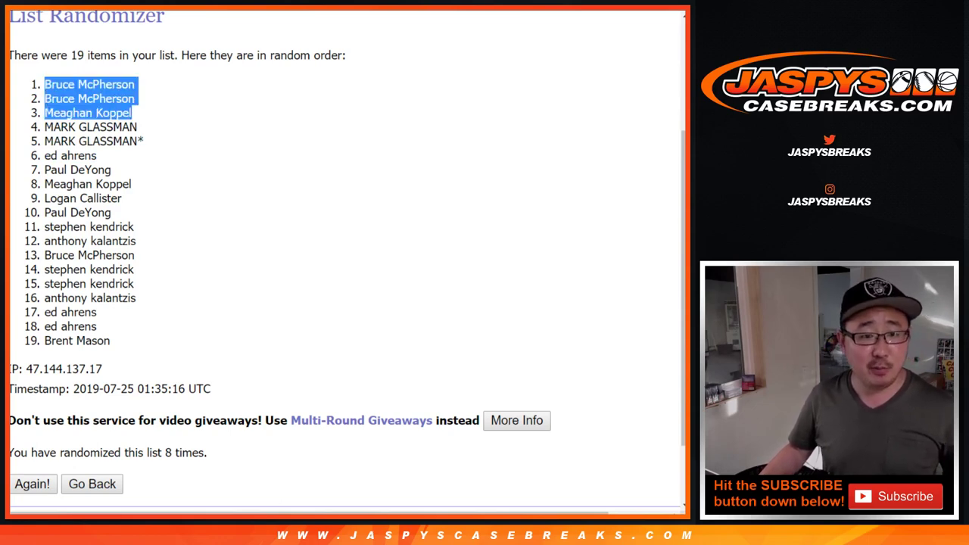